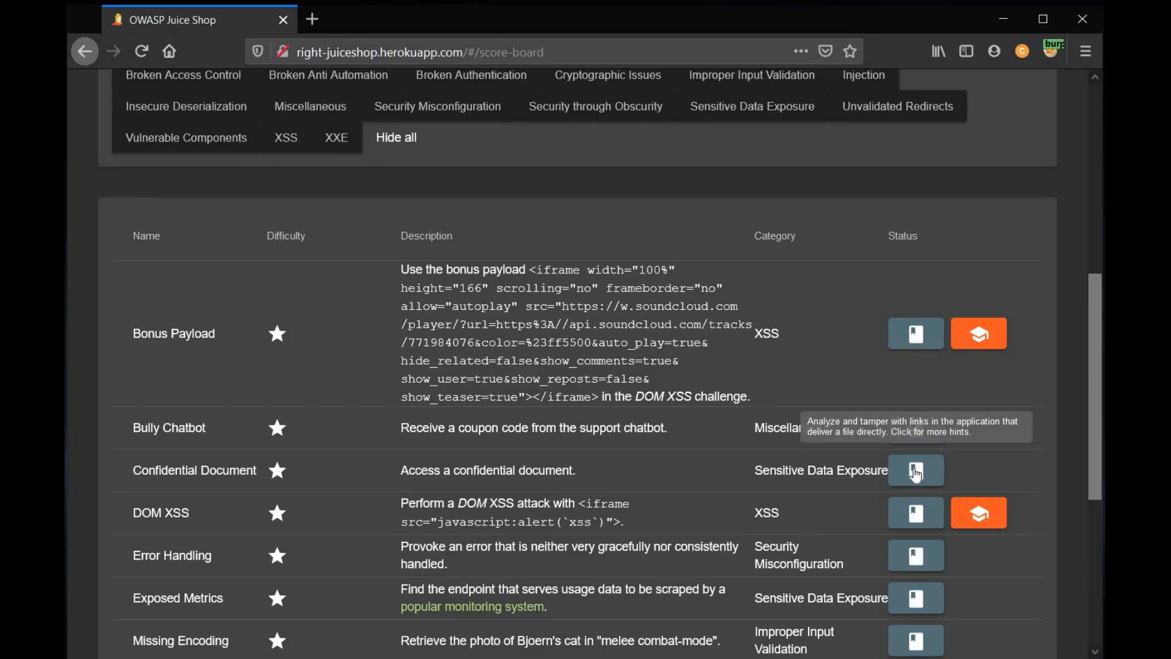
# - Open the shop's About Us page from the site navigation and dismiss the navigation overlay
pyautogui.scroll(7, 830, 367)
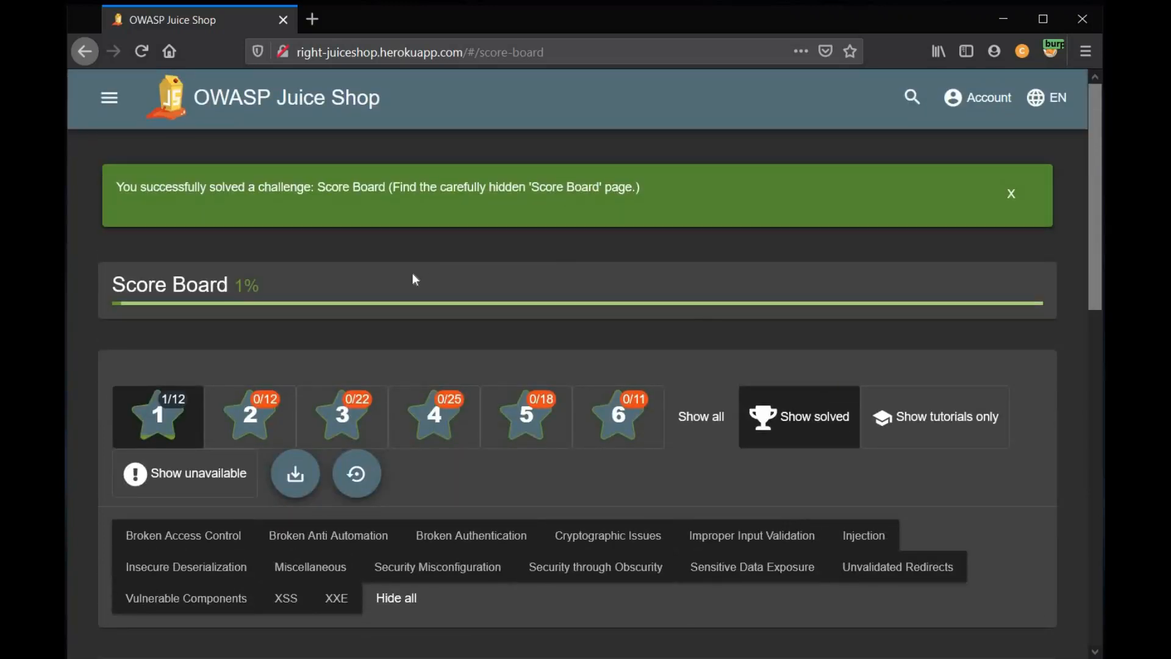
pyautogui.click(110, 99)
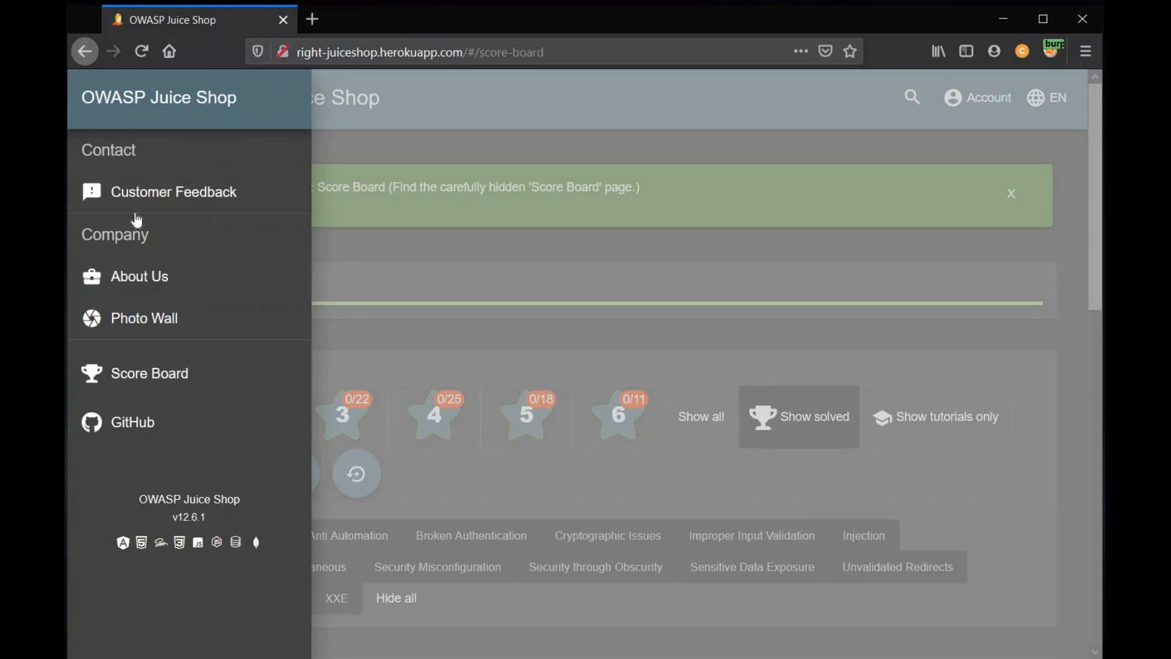
pyautogui.click(141, 279)
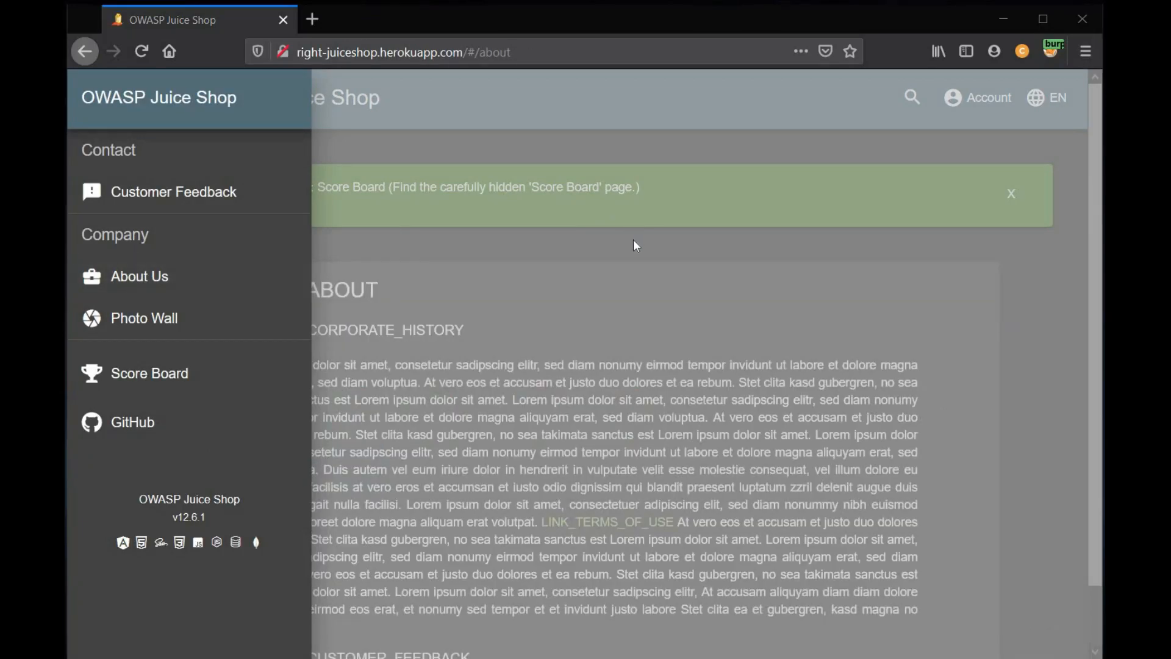
pyautogui.click(633, 239)
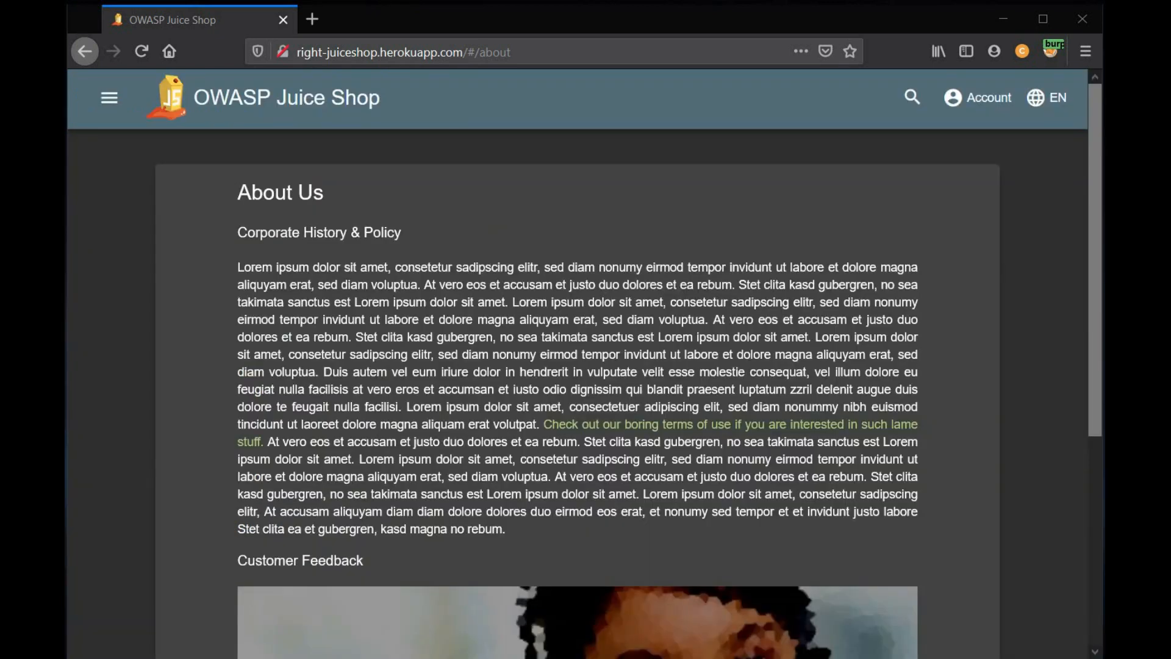
# - Look through the About Us page and follow the terms of use link under Corporate History & Policy
pyautogui.scroll(-3, 132, 508)
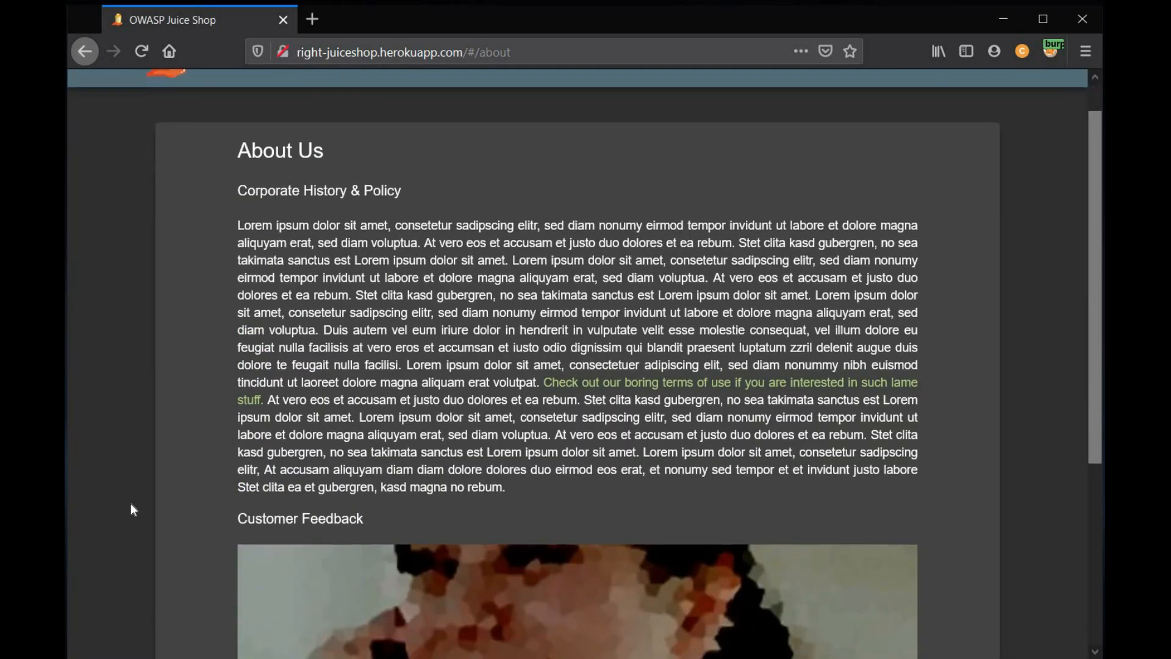
pyautogui.scroll(-1, 131, 505)
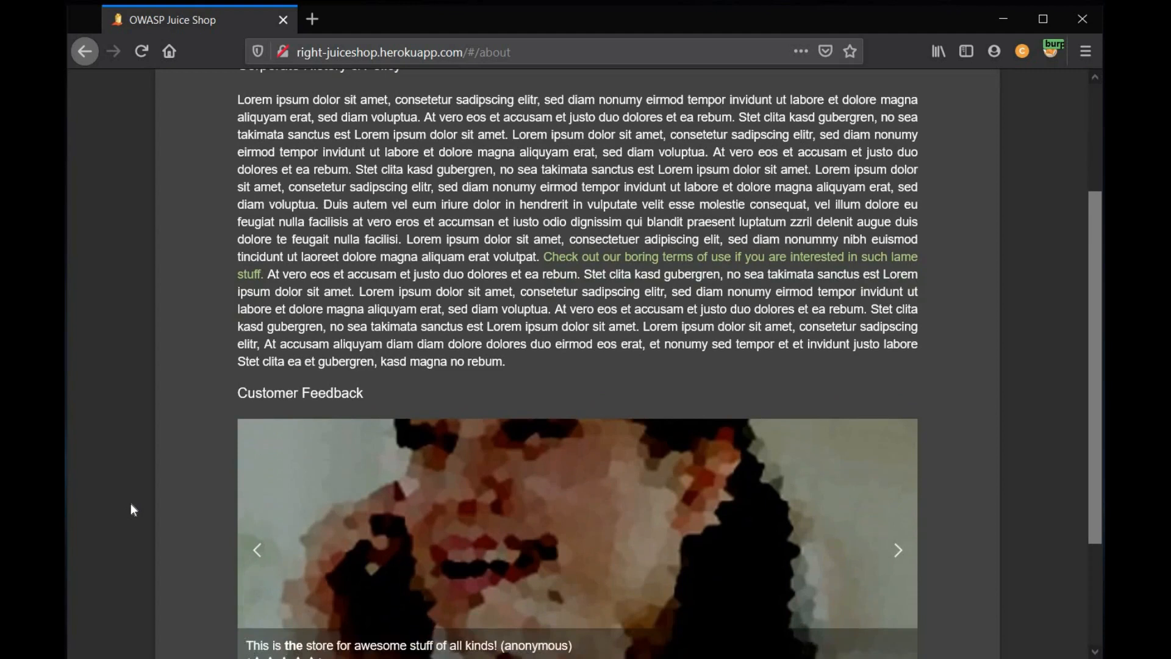
pyautogui.scroll(-2, 131, 505)
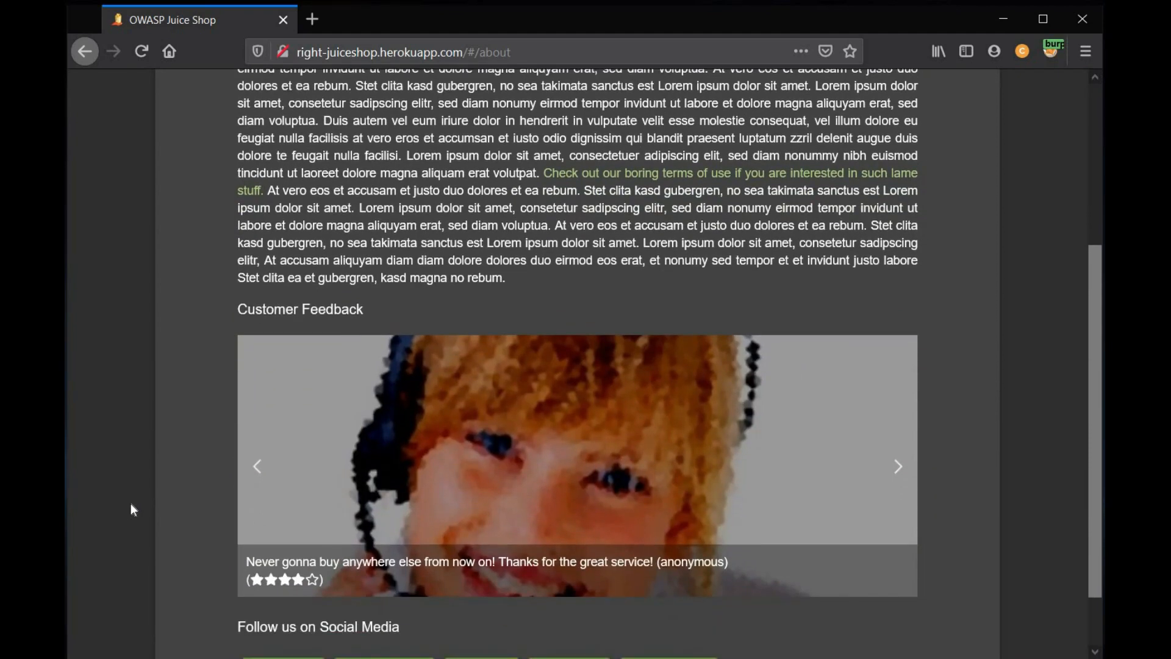
pyautogui.scroll(3, 131, 505)
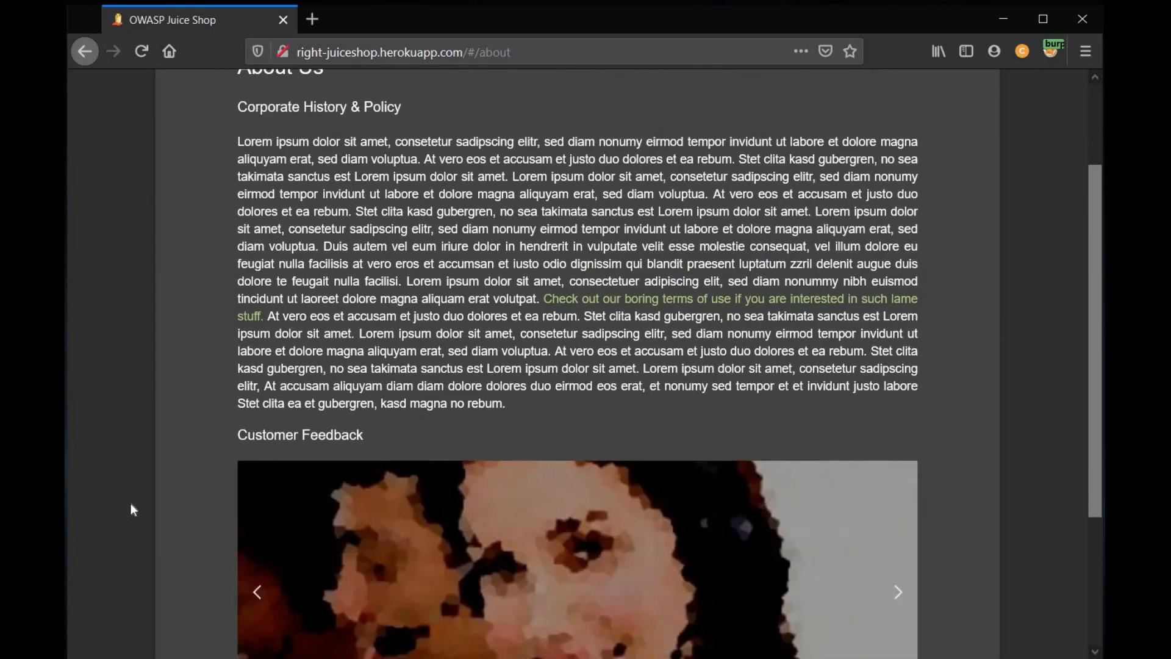
pyautogui.click(621, 303)
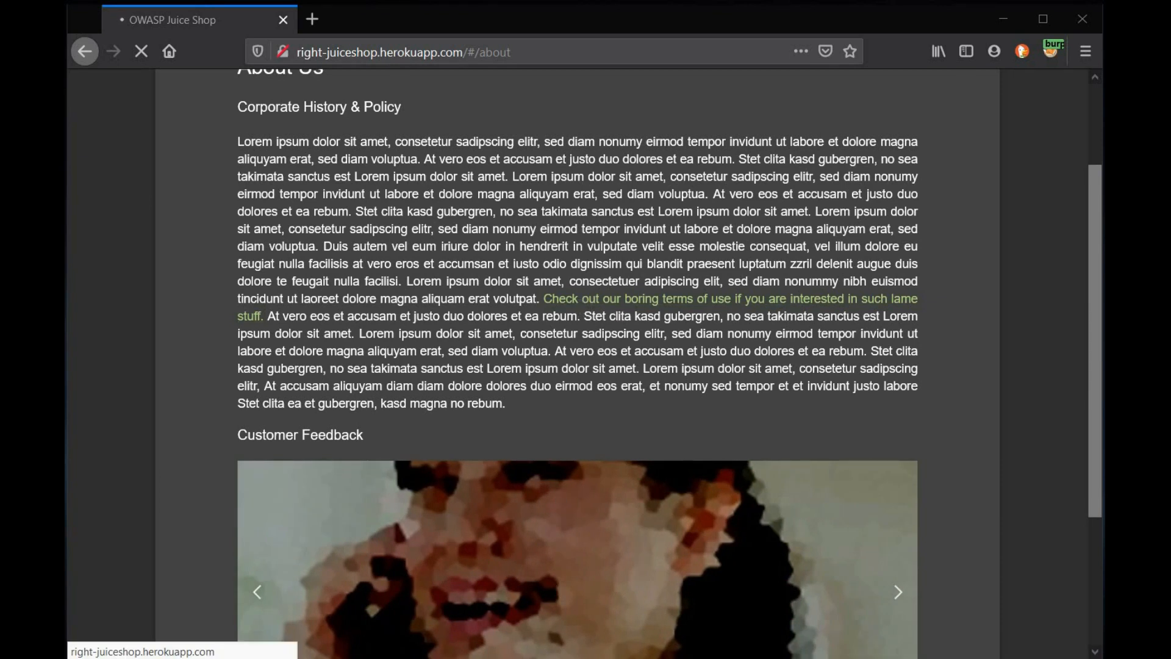
# - Switch to Burp Suite and examine the captured GET /ftp/legal.md request in the HTTP history
pyautogui.hotkey('alt', 'Tab')
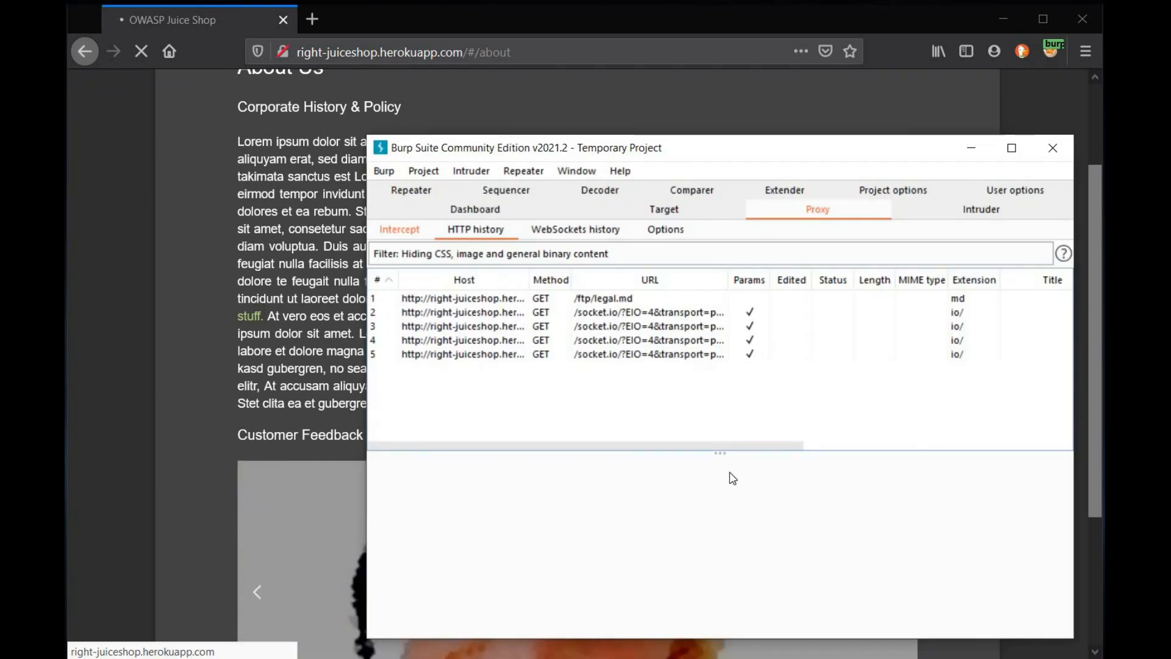
pyautogui.click(593, 302)
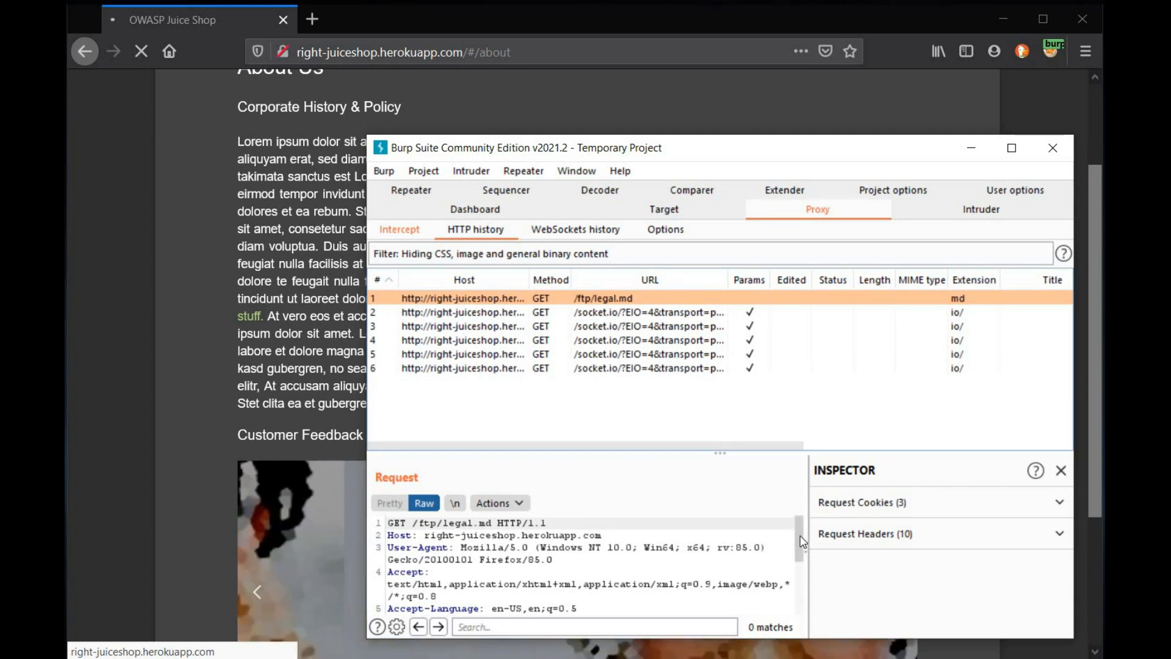
pyautogui.moveTo(801, 537); pyautogui.dragTo(798, 567)
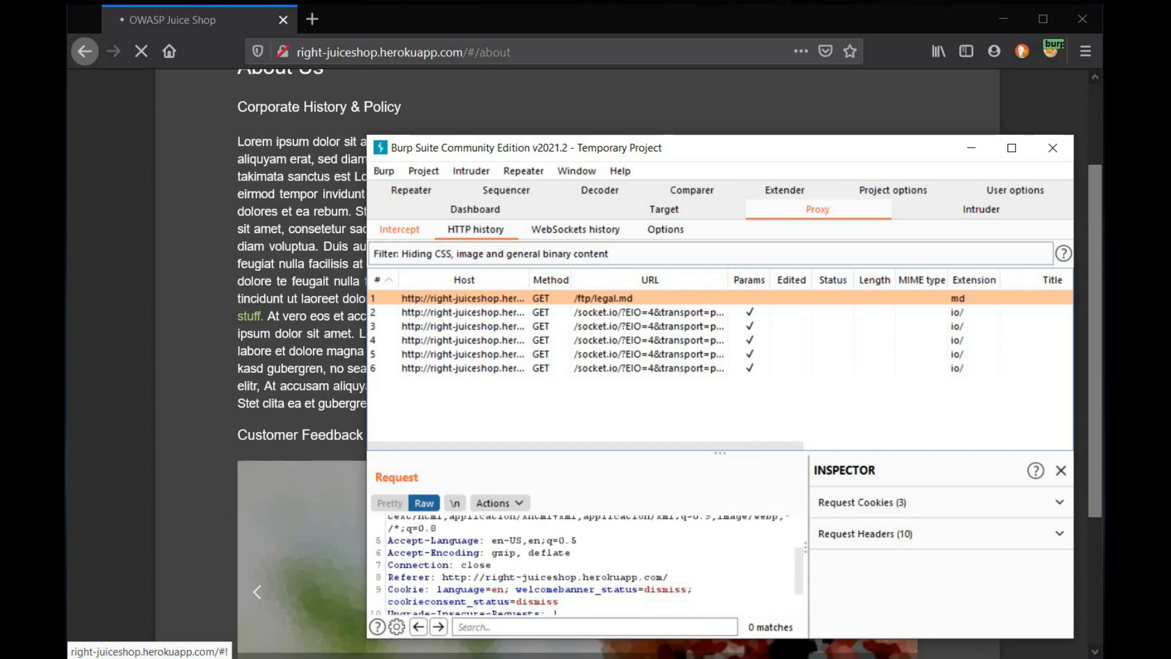
# - Send the captured /ftp/legal.md request to Repeater and display it there
pyautogui.rightClick(476, 307)
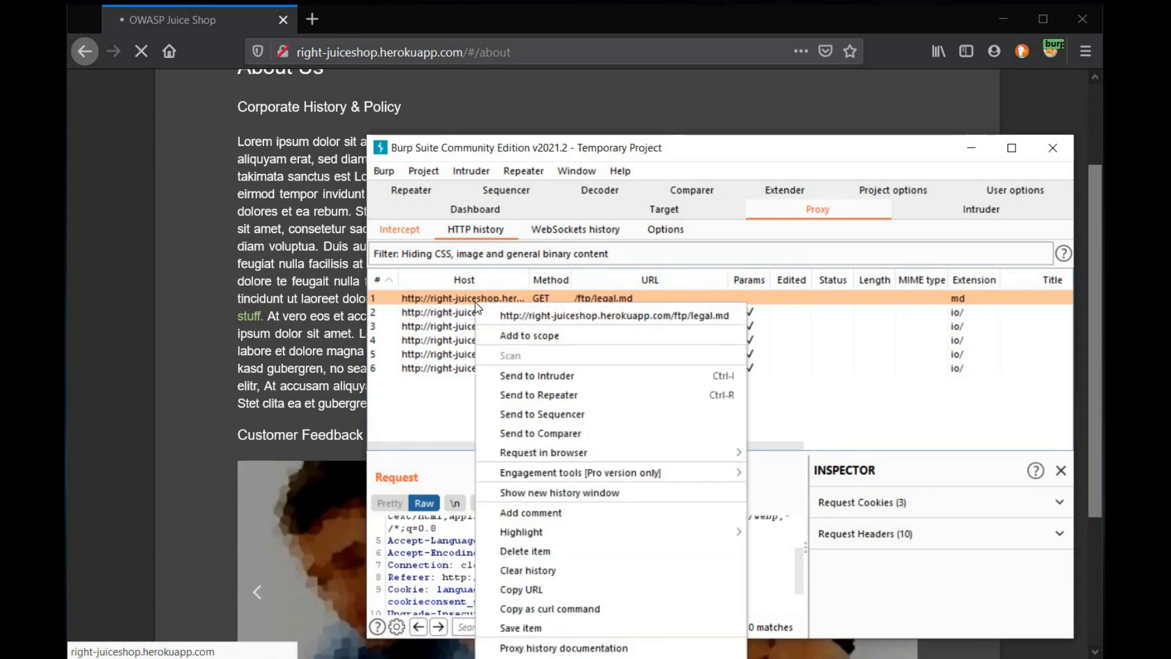
pyautogui.click(541, 400)
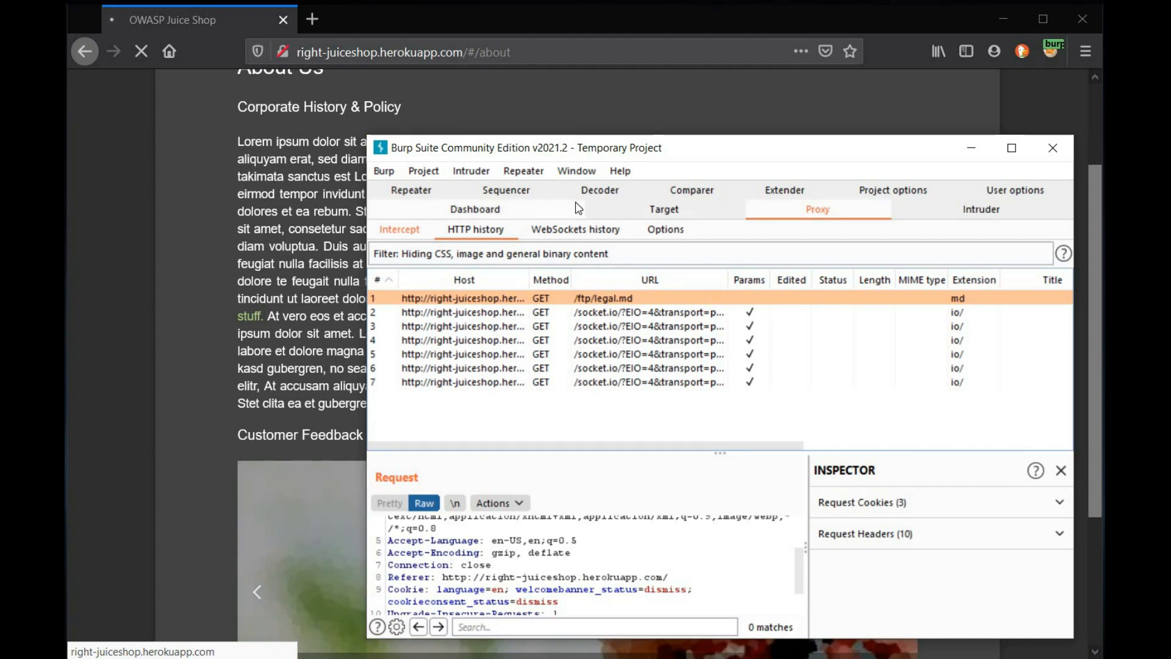
pyautogui.click(419, 195)
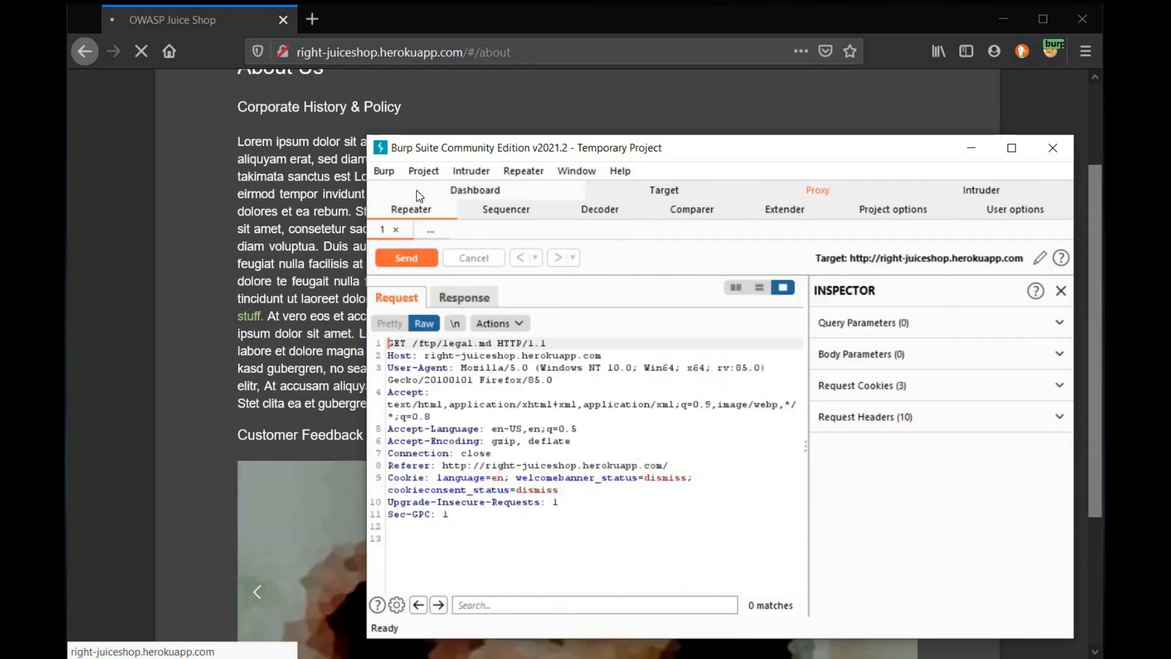
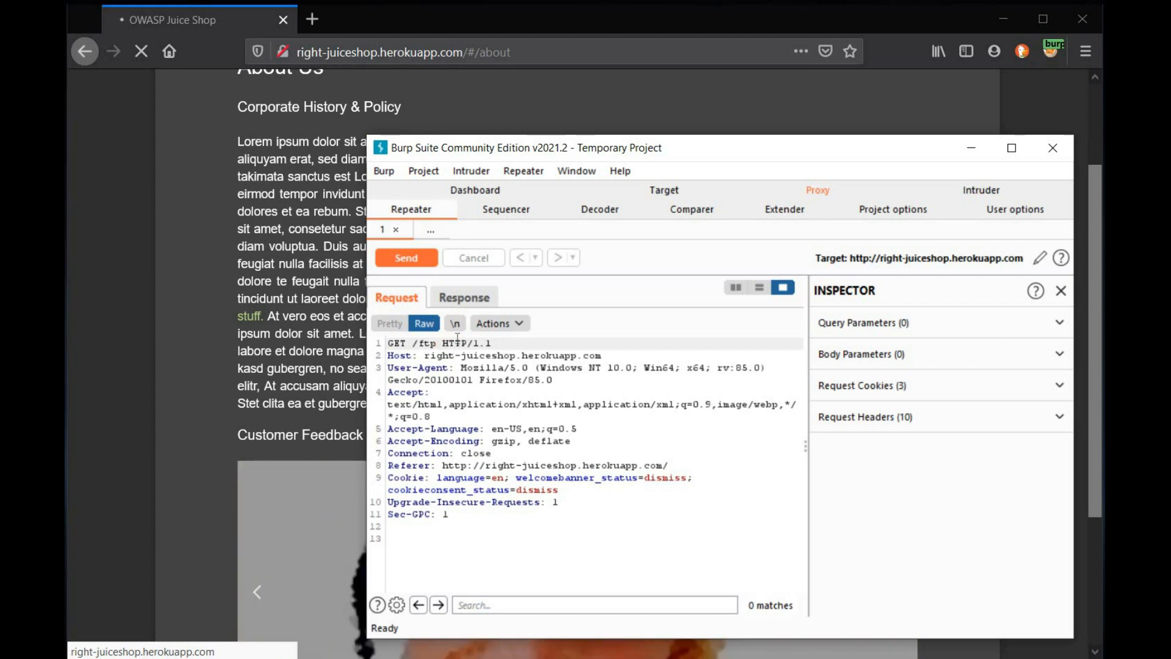
# - Request /ftp instead of /ftp/legal.md in Repeater and view the response with the Inspector collapsed
pyautogui.hotkey('ctrl', 'space')
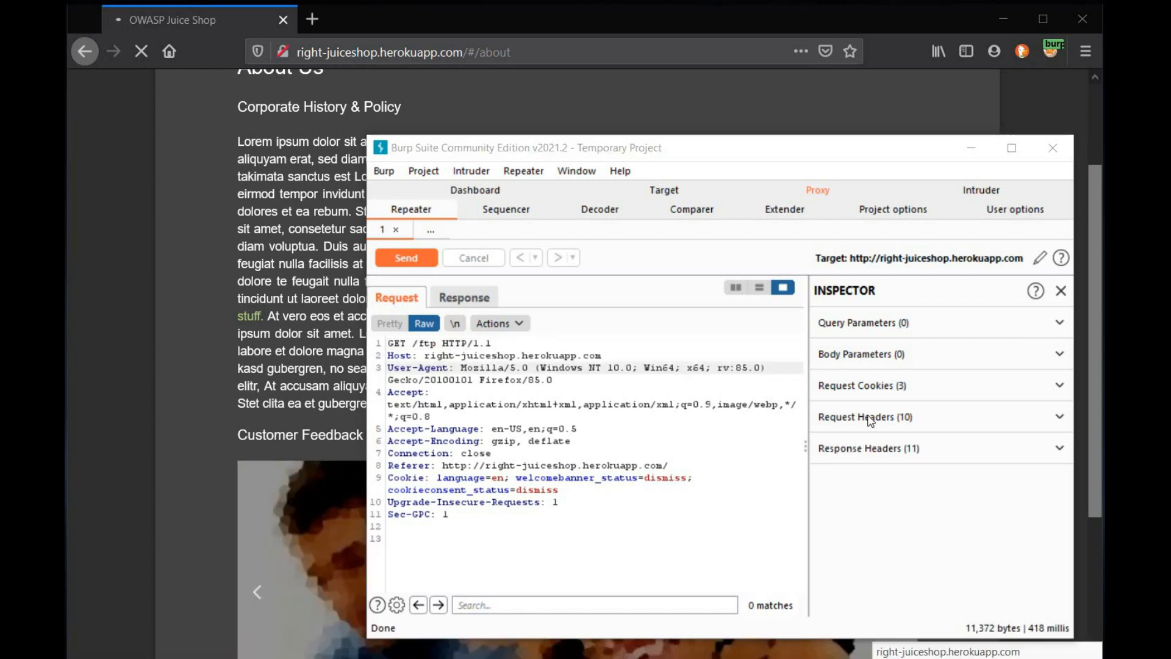
pyautogui.click(1061, 291)
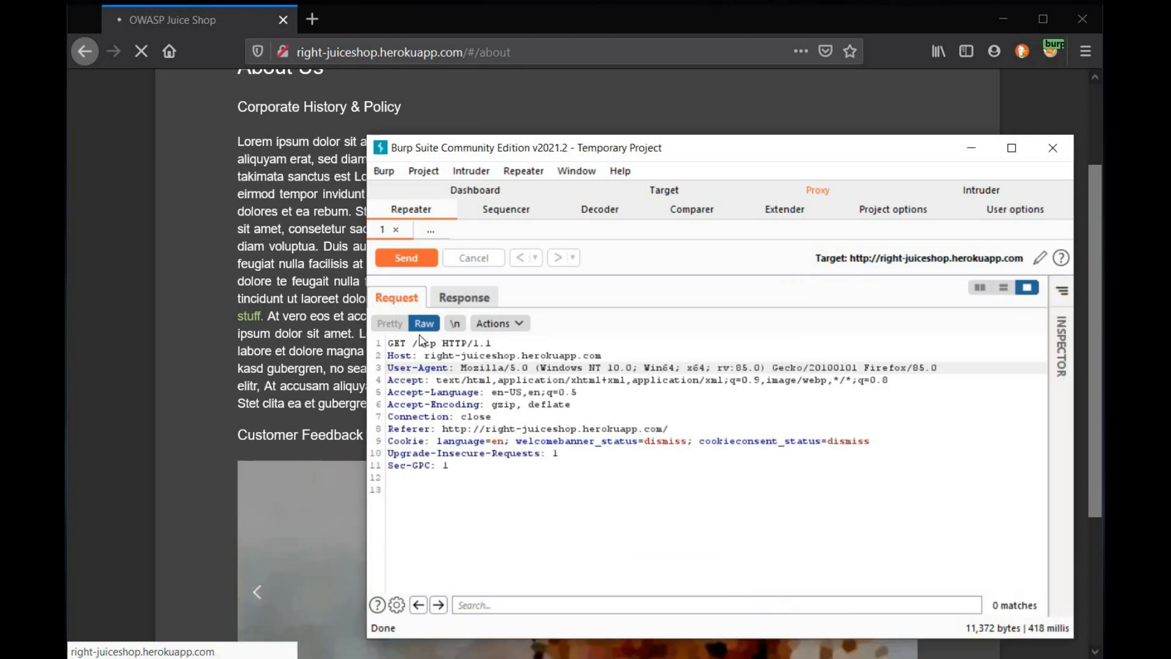
pyautogui.click(465, 299)
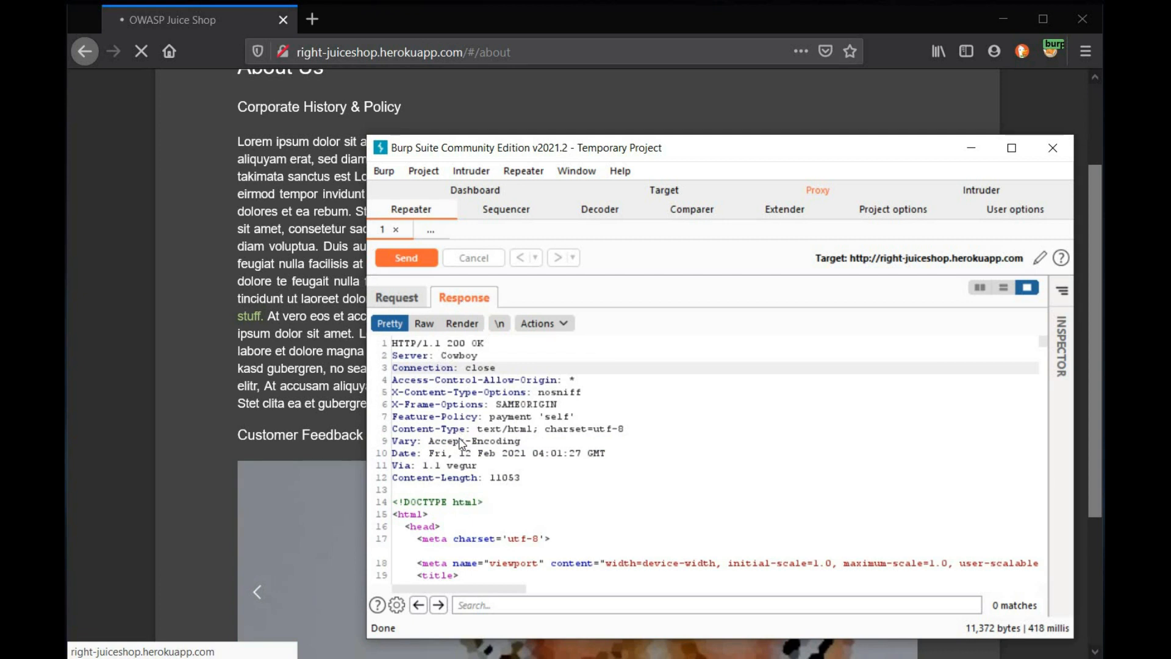
# - Search the response for "legal" and step through the matches
pyautogui.click(550, 605)
pyautogui.write('legal')
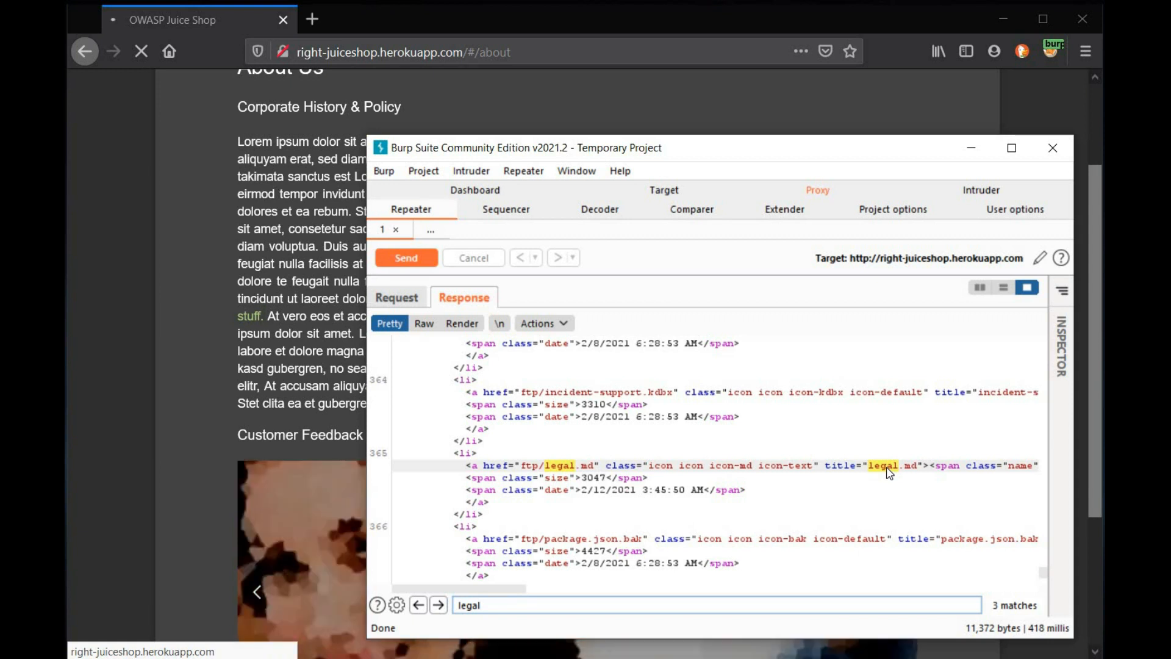
pyautogui.click(438, 605)
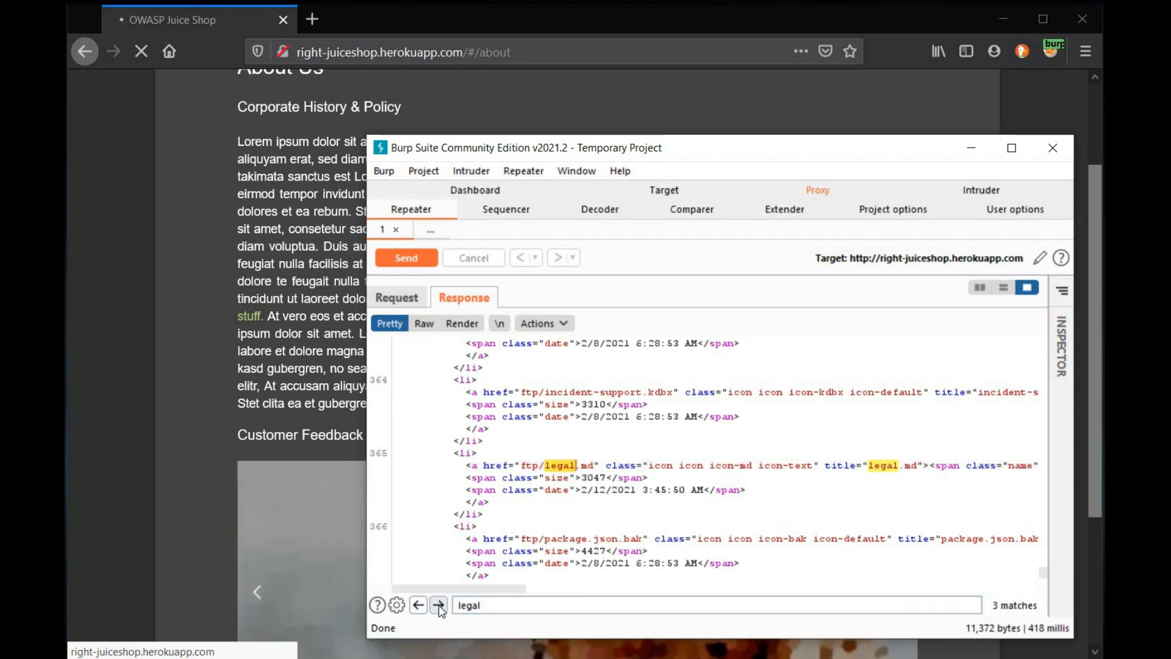
pyautogui.click(438, 605)
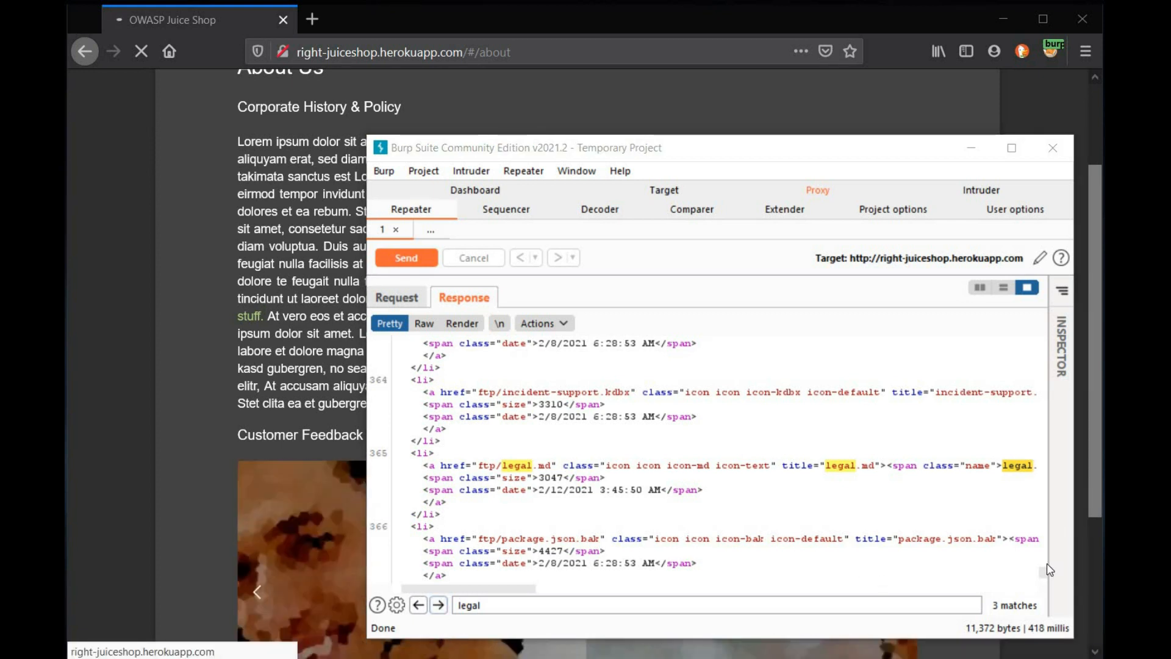
# - Copy /acquisitions.md from its link in the response listing and add it after /ftp in the request path
pyautogui.scroll(1, 1047, 575)
pyautogui.scroll(-1, 1047, 576)
pyautogui.scroll(2, 1046, 575)
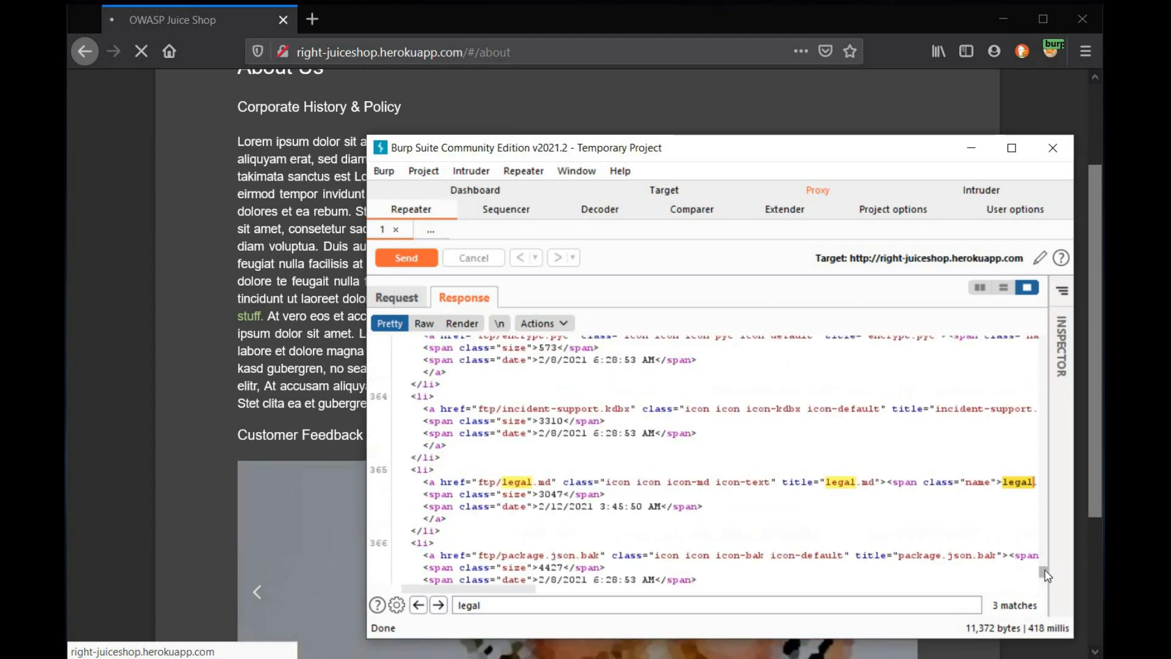
pyautogui.moveTo(1045, 569); pyautogui.dragTo(1042, 552)
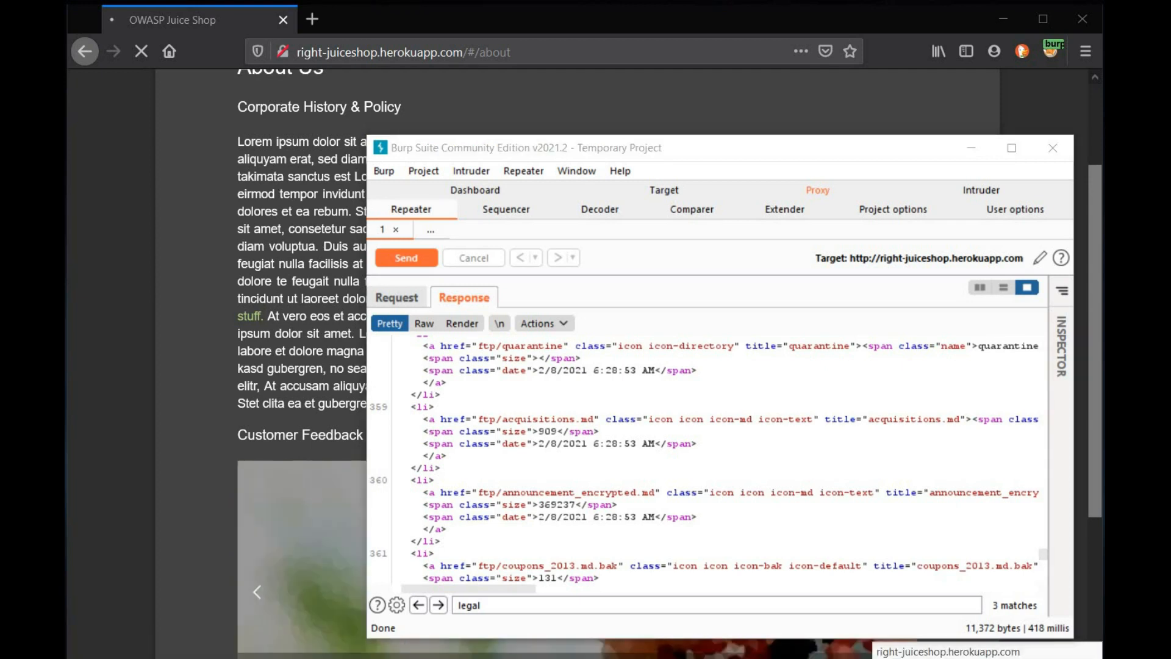
pyautogui.click(497, 418)
pyautogui.moveTo(516, 418); pyautogui.dragTo(592, 421)
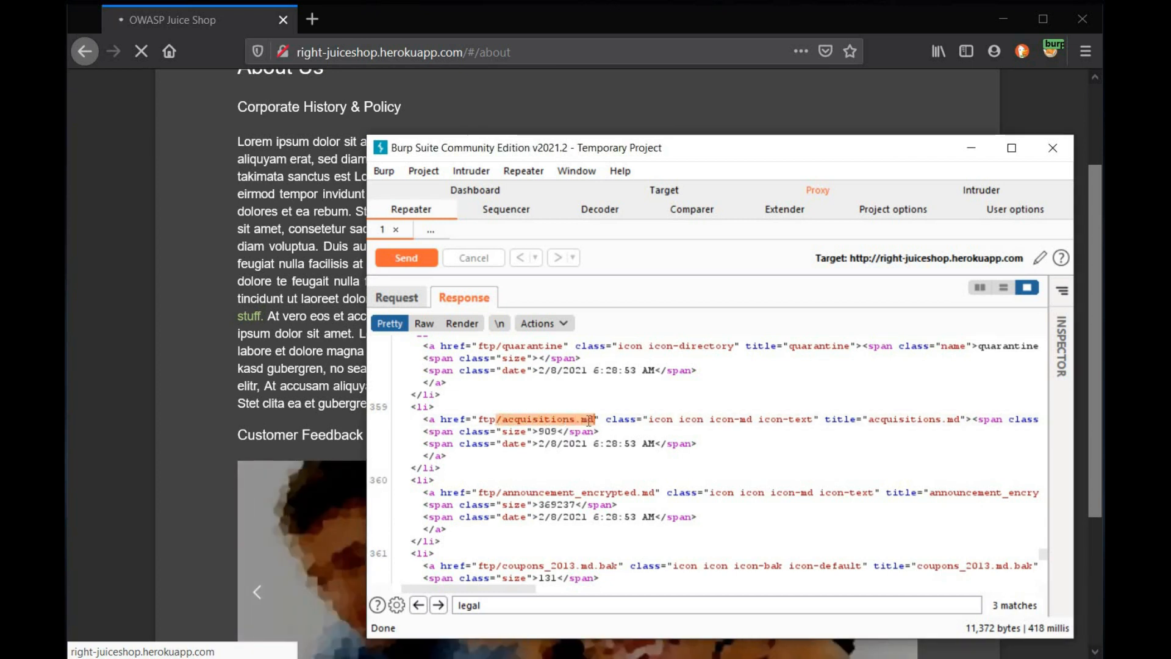
pyautogui.rightClick(589, 425)
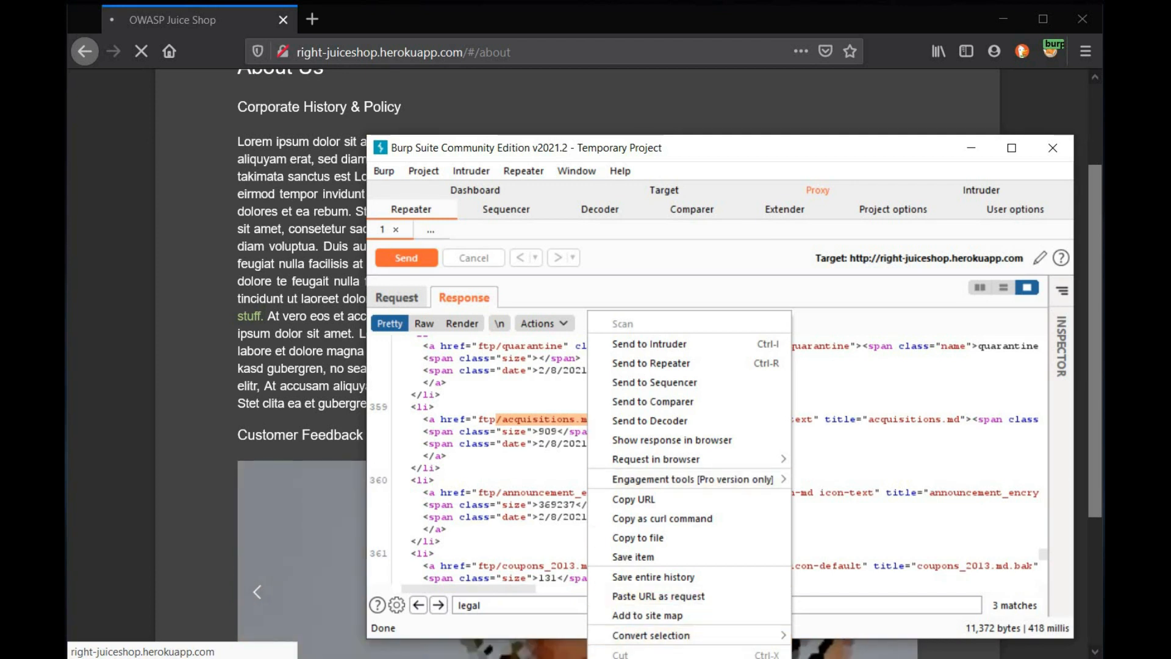
pyautogui.click(634, 657)
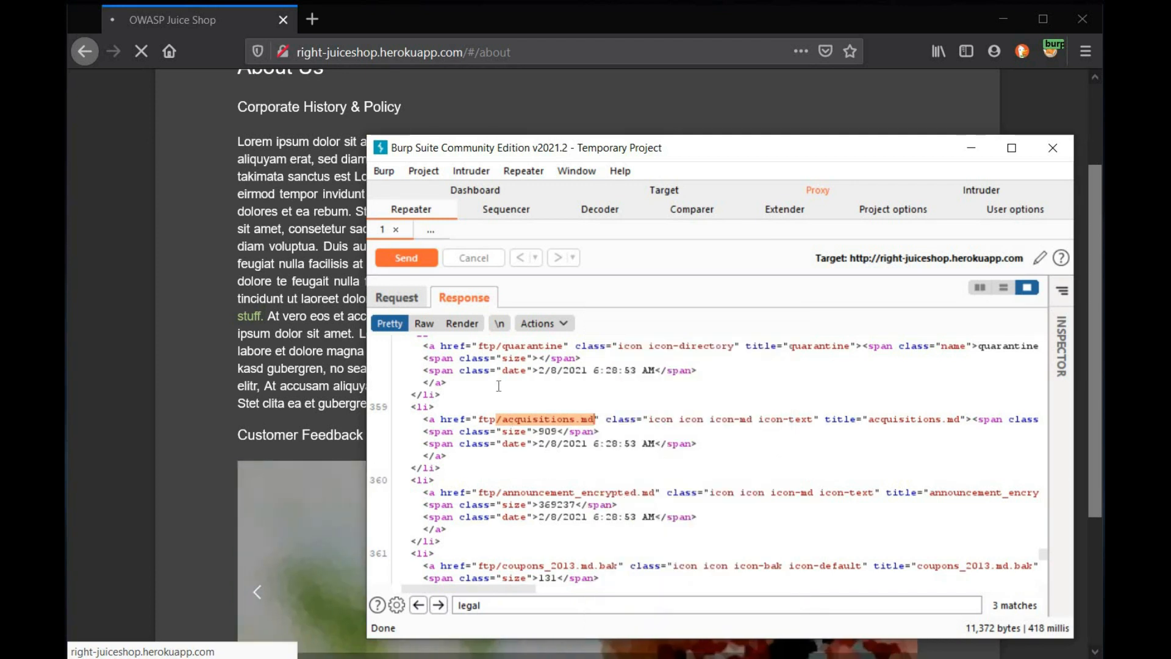
pyautogui.click(401, 299)
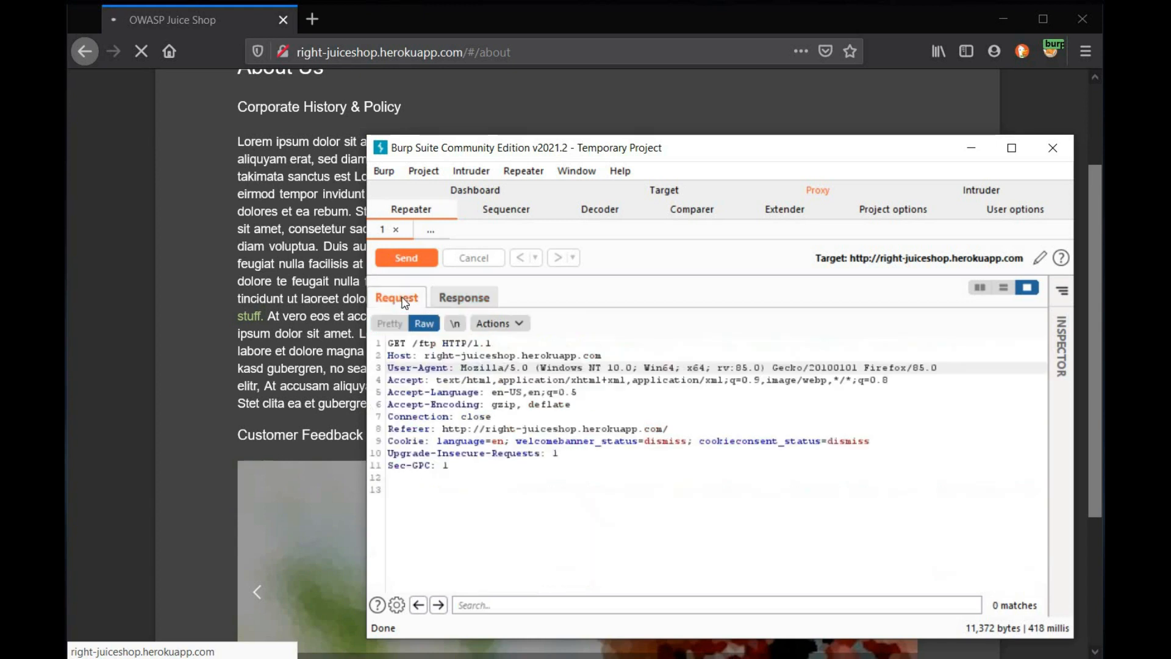
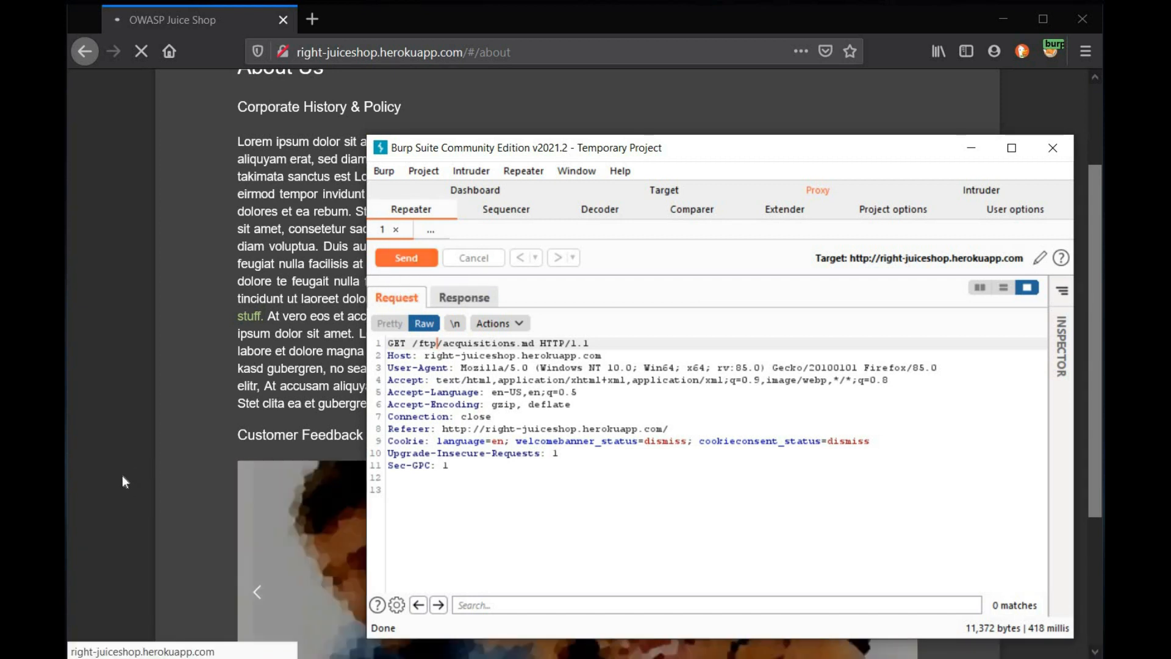
# - Return the browser from About Us to the Score Board, and send the GET /ftp/acquisitions.md request in Burp Suite
pyautogui.click(123, 476)
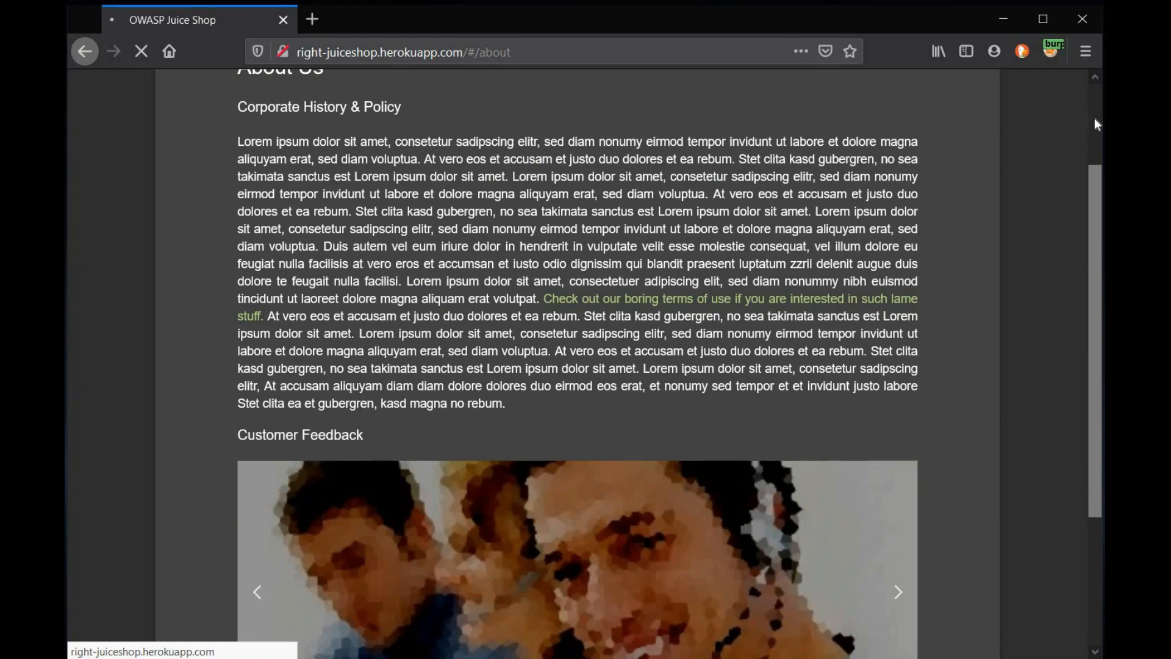
pyautogui.scroll(3, 1095, 123)
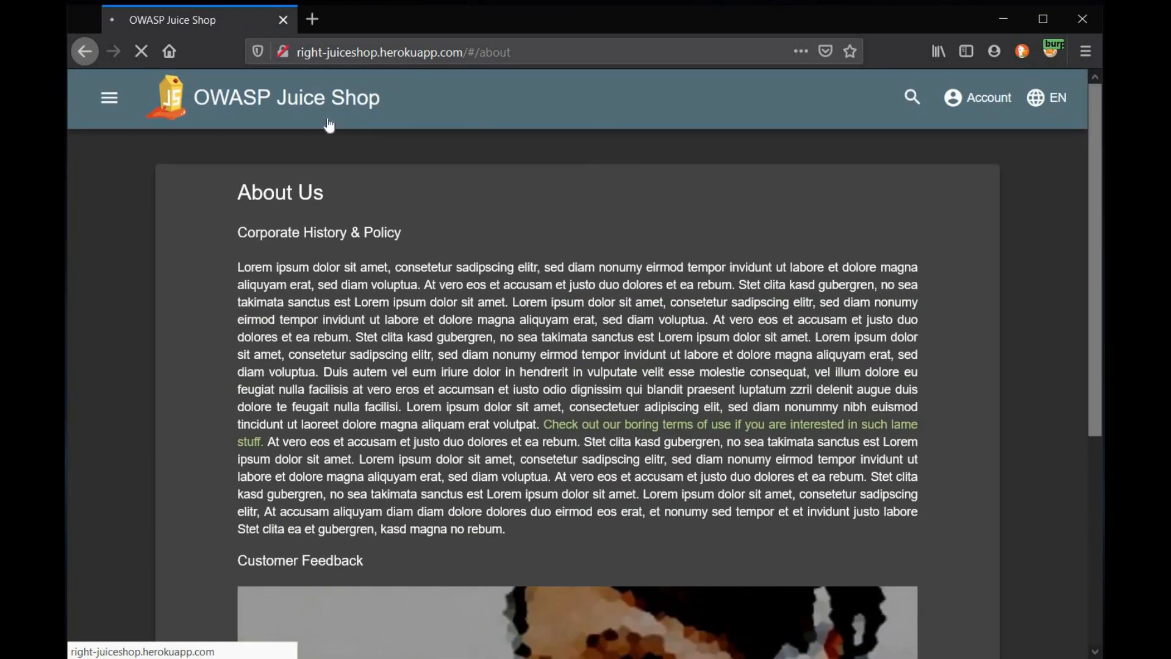
pyautogui.click(256, 100)
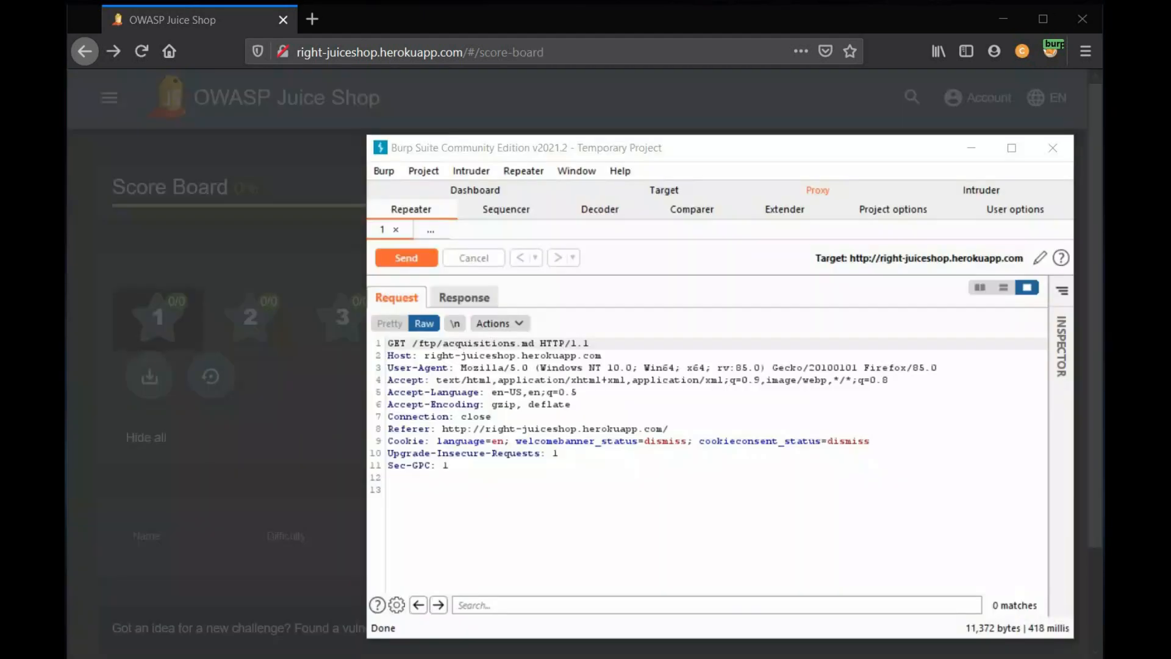
pyautogui.click(405, 259)
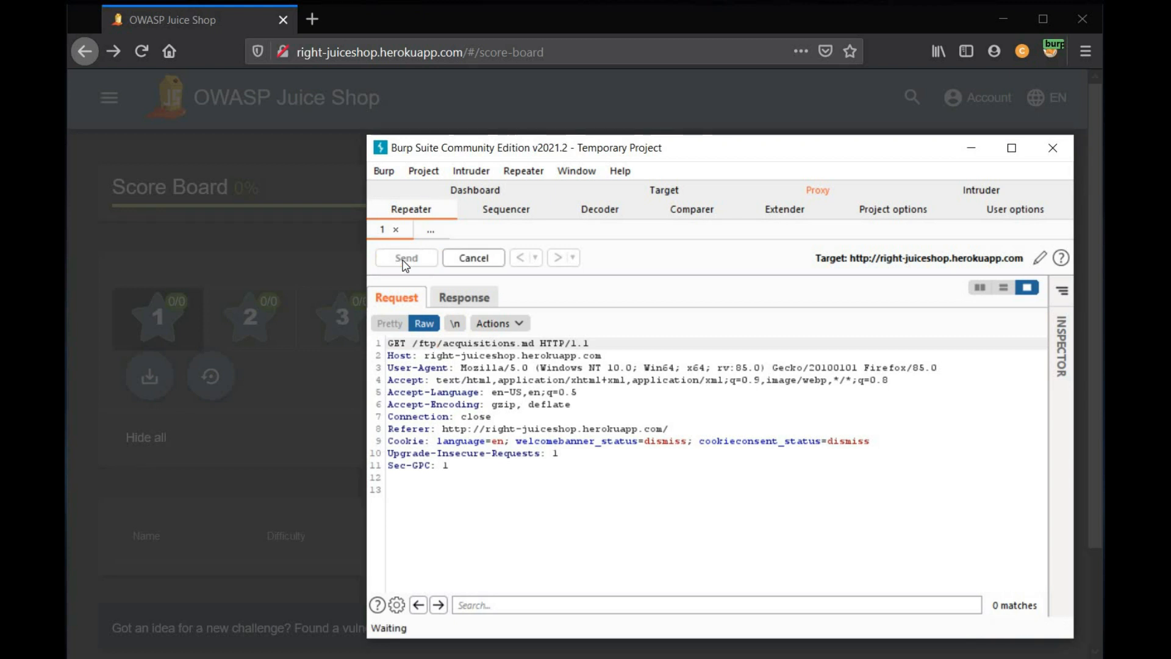
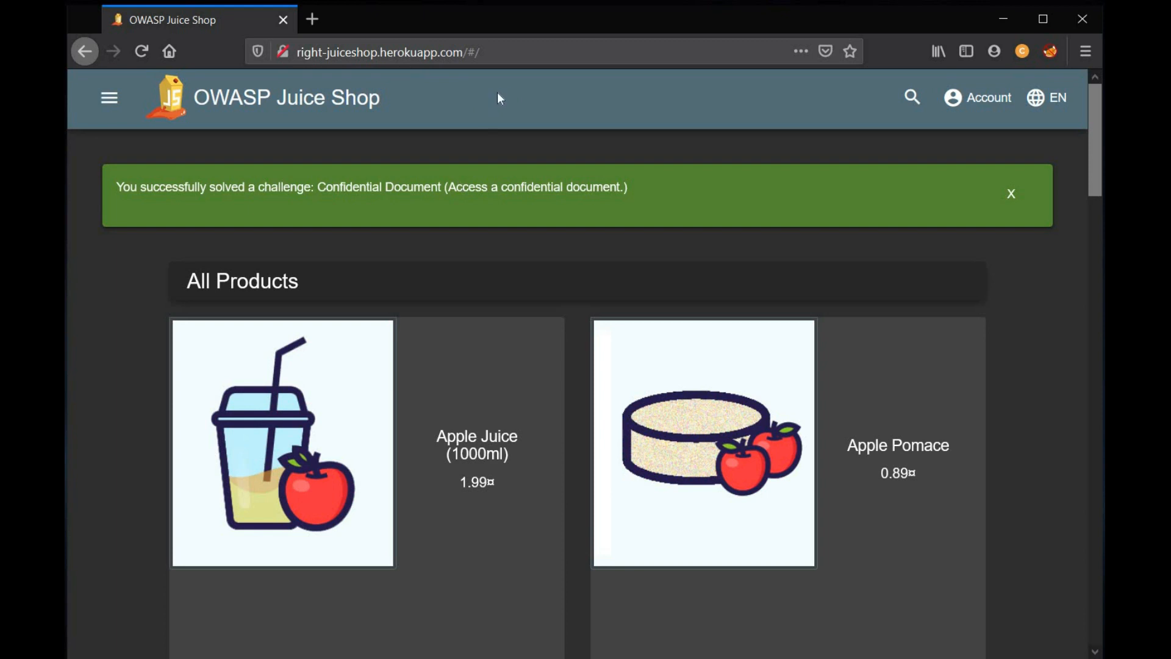
# - Go to the Score Board at right-juiceshop.herokuapp.com/#/score-board and check the Confidential Document challenge's status in the challenge list
pyautogui.hotkey('ctrl', 'l')
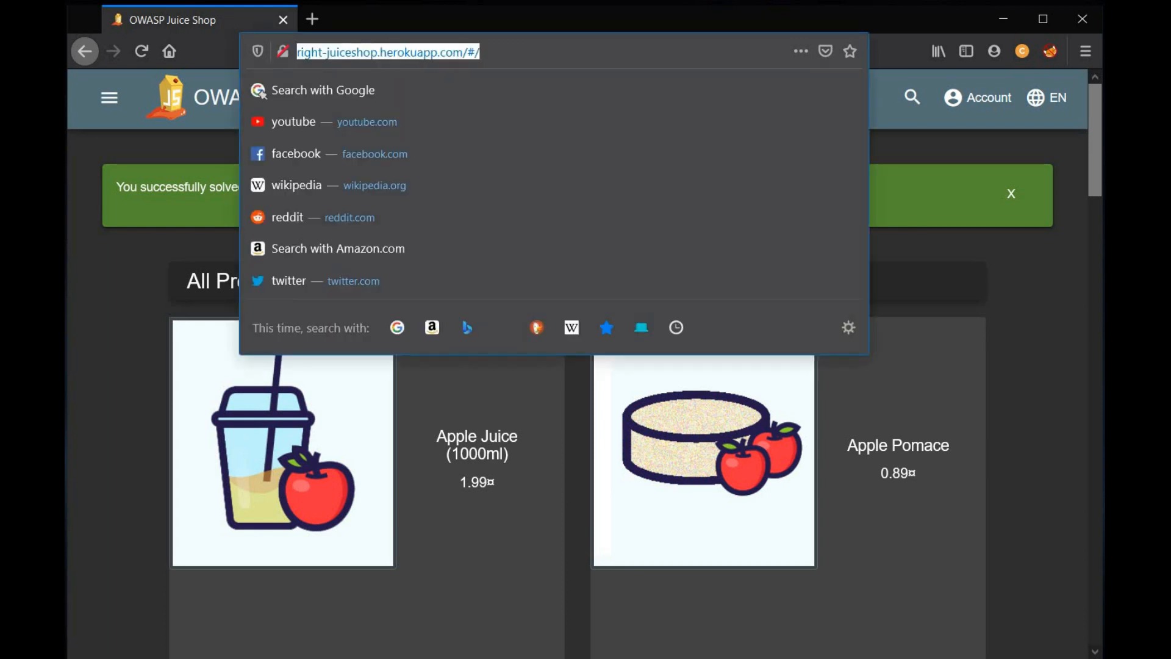
pyautogui.write('sco')
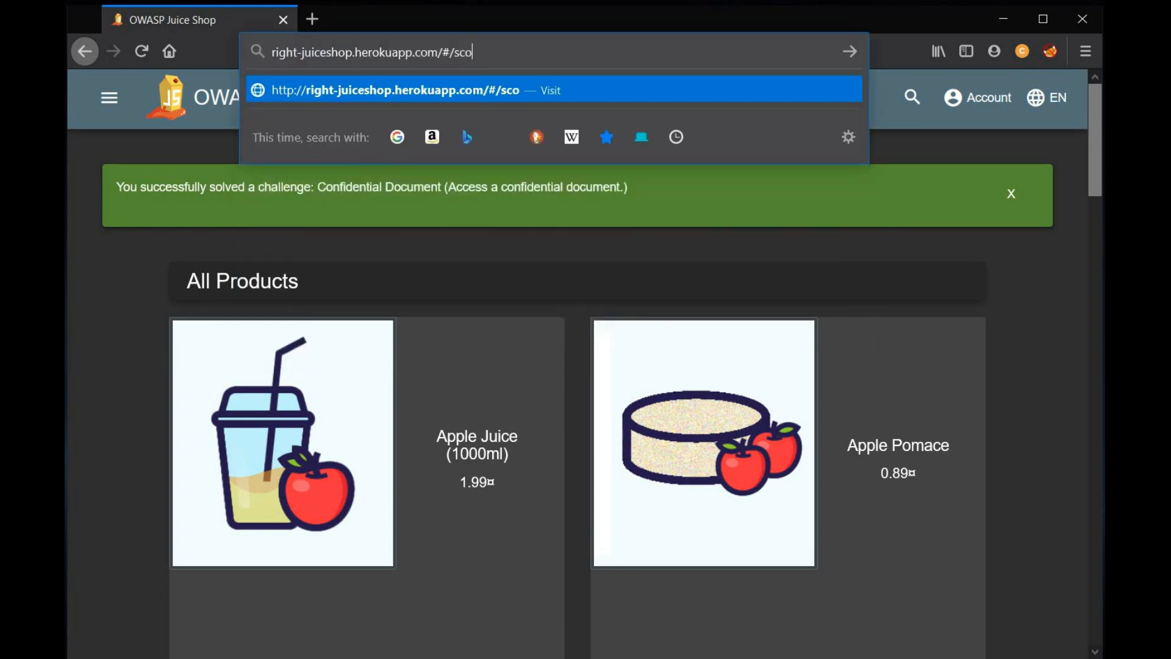
pyautogui.write('re-board')
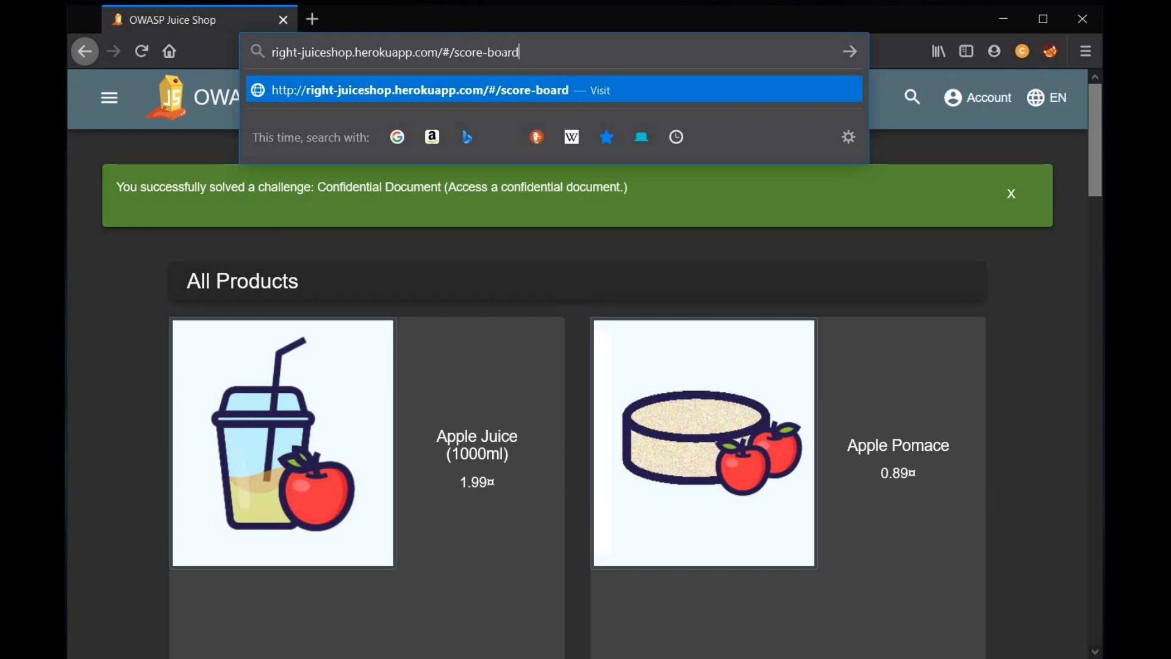
pyautogui.press('Return')
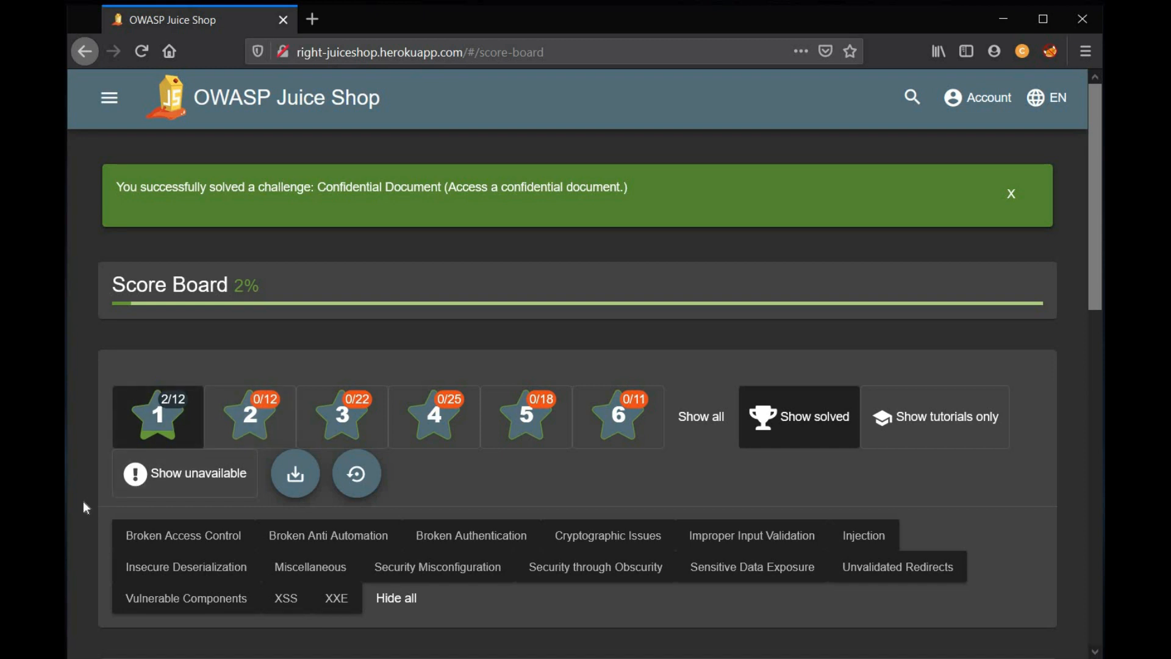
pyautogui.scroll(-4, 84, 507)
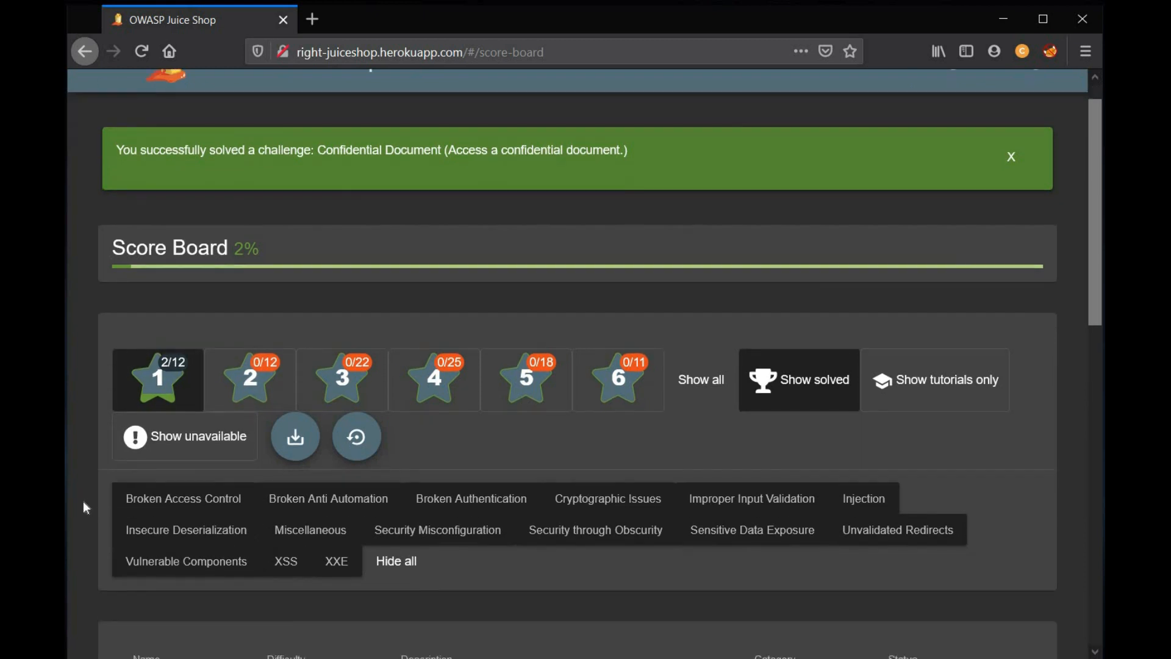
pyautogui.scroll(-4, 84, 506)
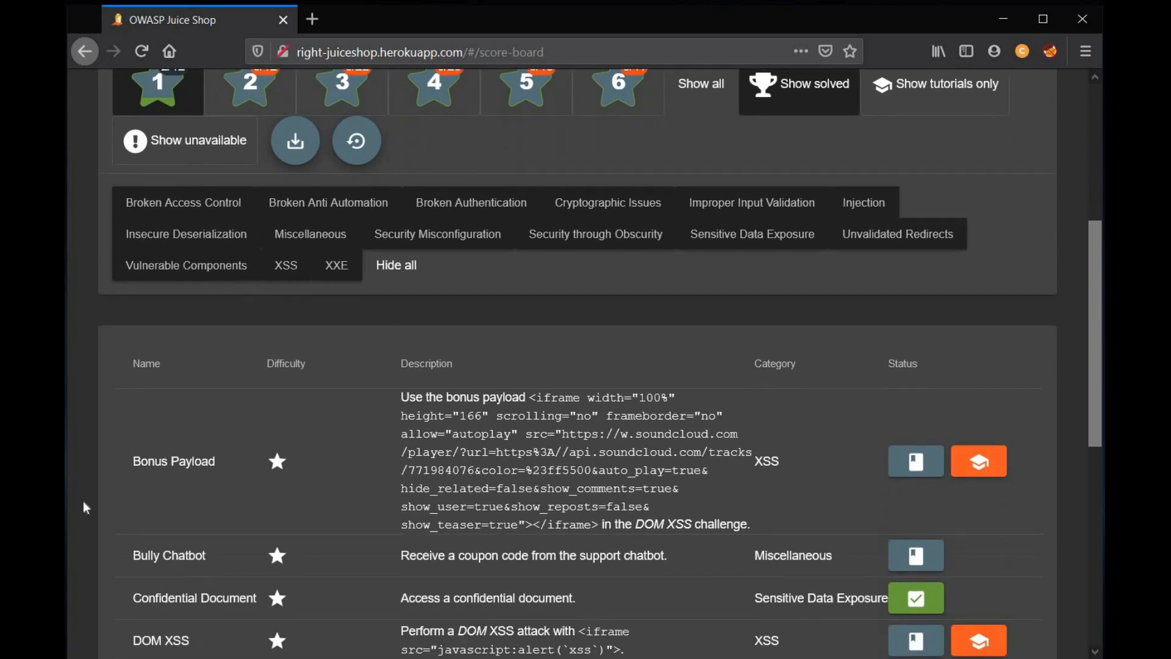
pyautogui.scroll(-2, 85, 508)
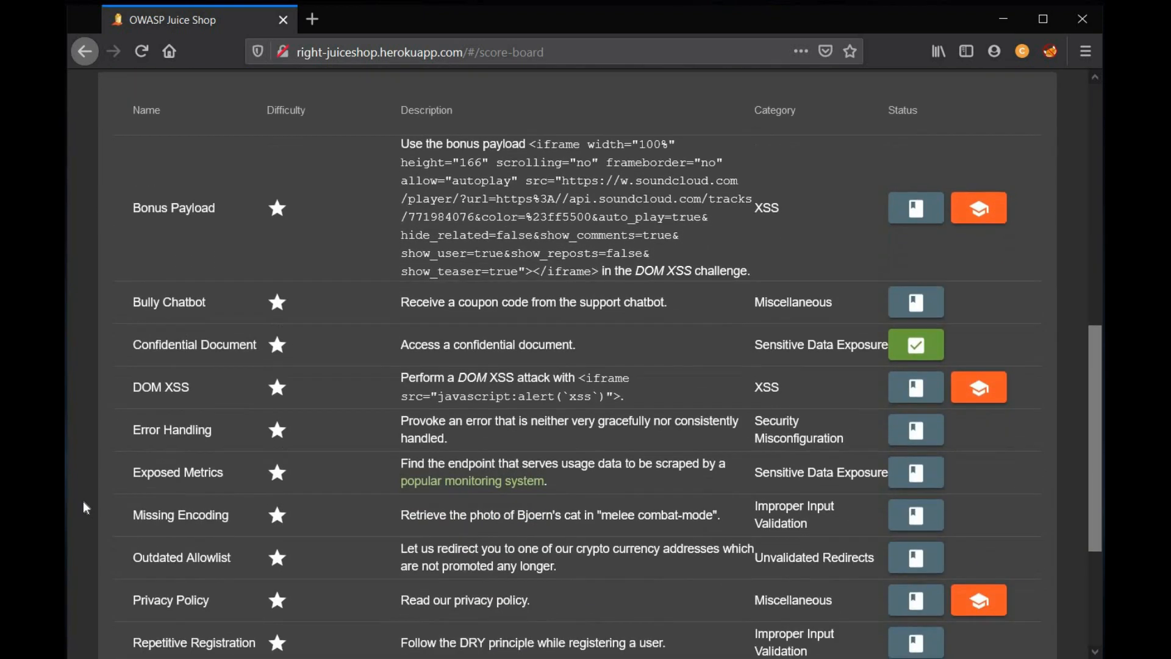